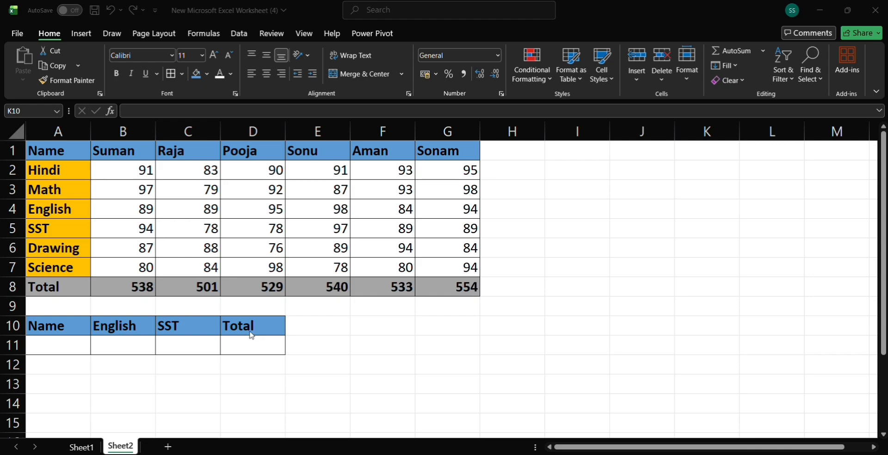
Add list validation to cell A11 with source =$B$1:$G$1, and choose the student from column E in it
{"action": "left_click", "coordinate": [47, 345]}
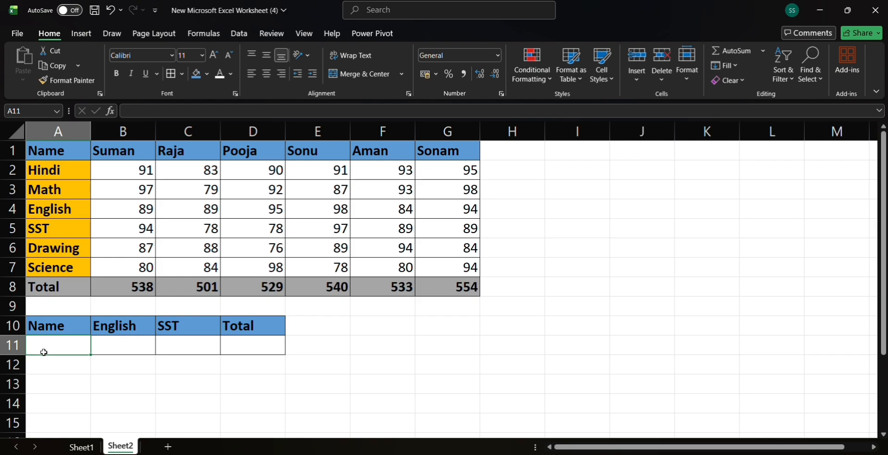
{"action": "left_click", "coordinate": [239, 33]}
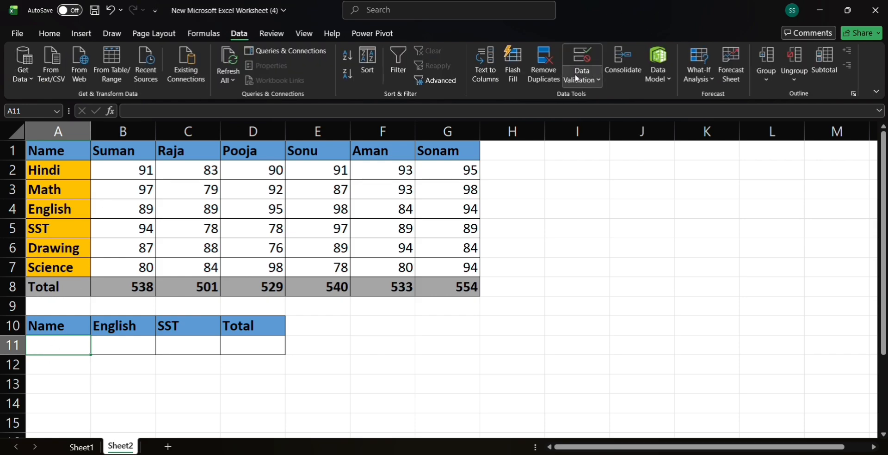
{"action": "left_click", "coordinate": [598, 75]}
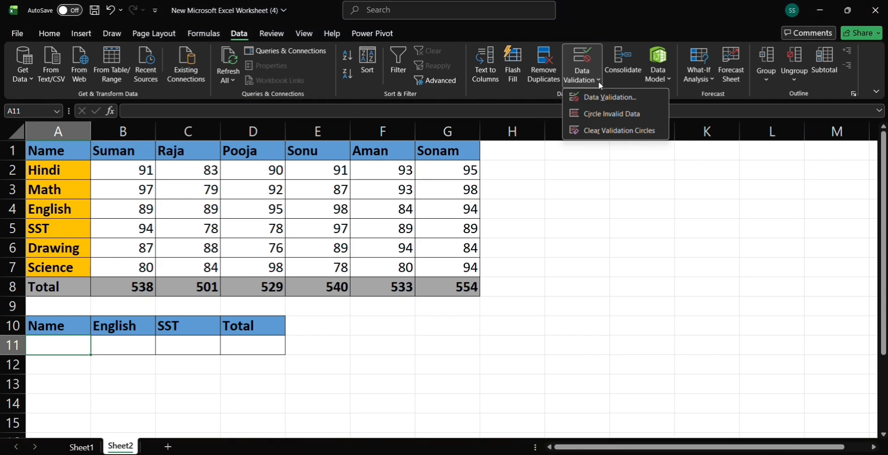
{"action": "left_click", "coordinate": [605, 93]}
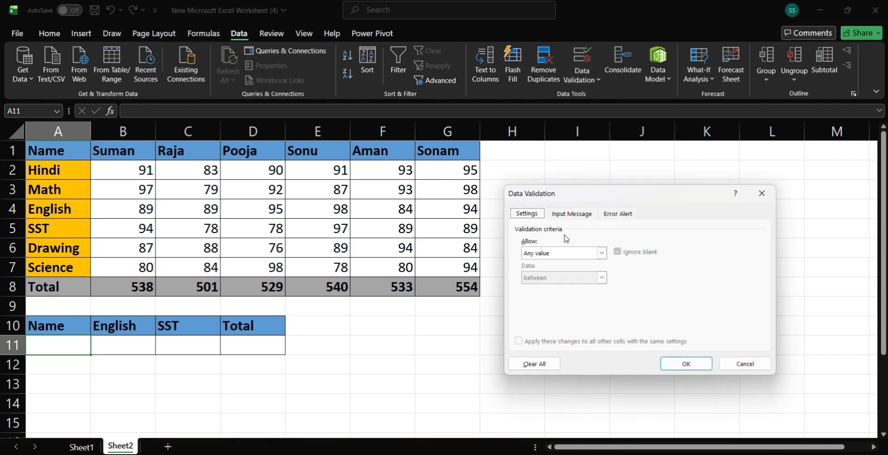
{"action": "left_click", "coordinate": [602, 253]}
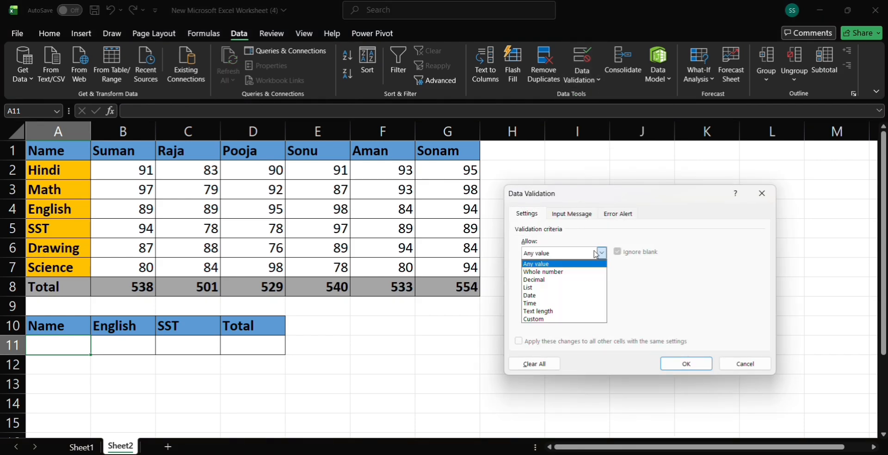
{"action": "left_click", "coordinate": [564, 286]}
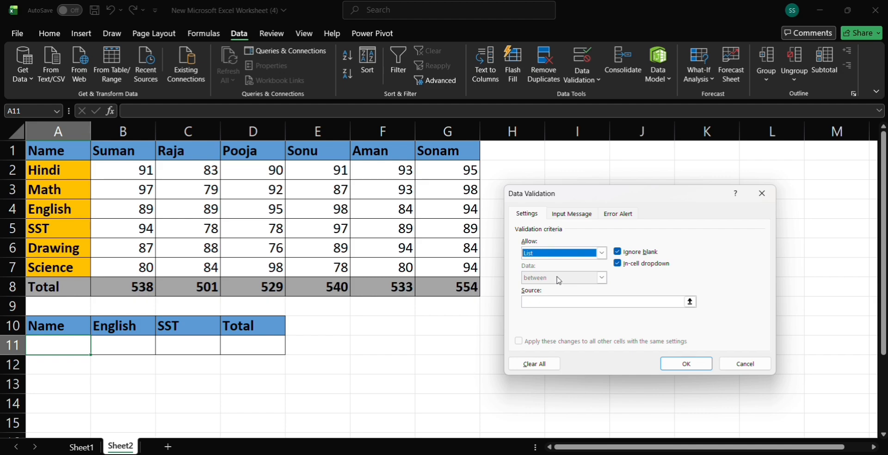
{"action": "left_click", "coordinate": [539, 301]}
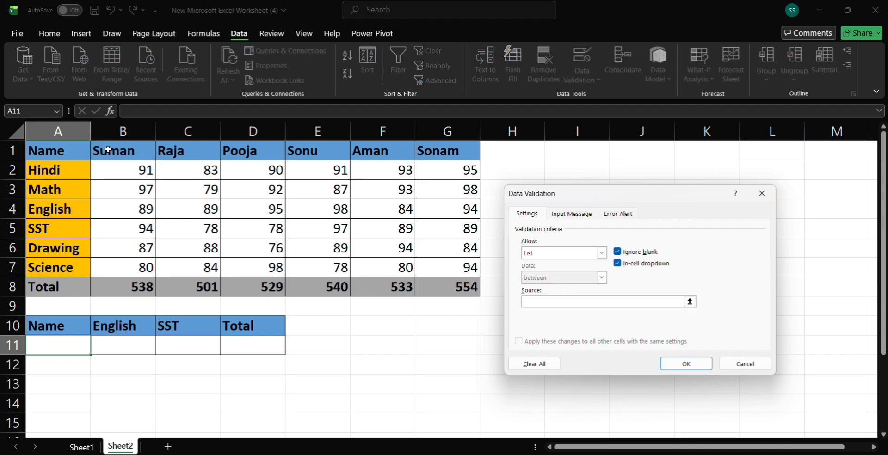
{"action": "left_click_drag", "start_coordinate": [110, 150], "coordinate": [428, 147]}
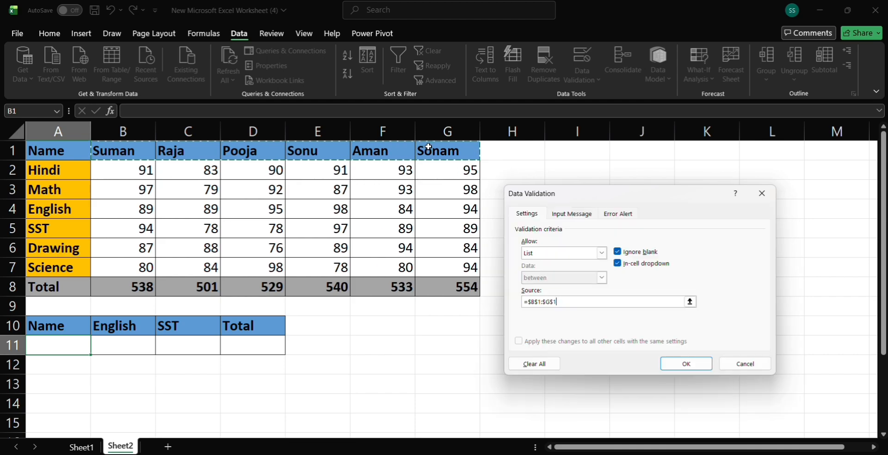
{"action": "left_click", "coordinate": [676, 363]}
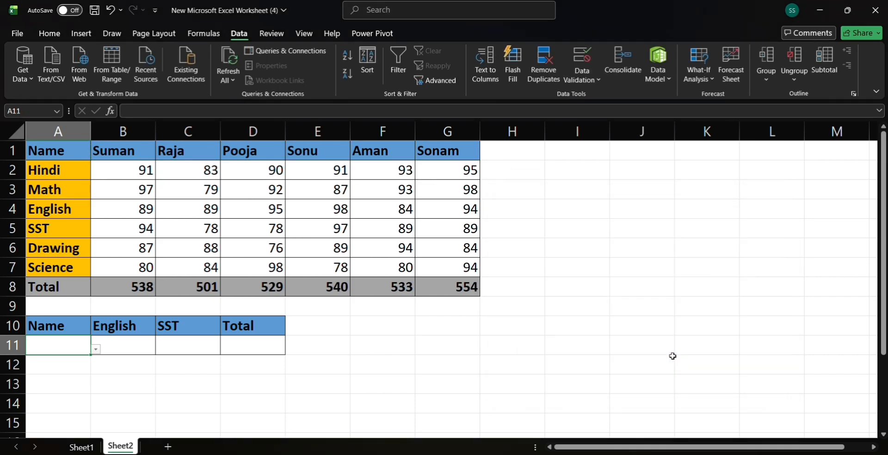
{"action": "left_click", "coordinate": [95, 351]}
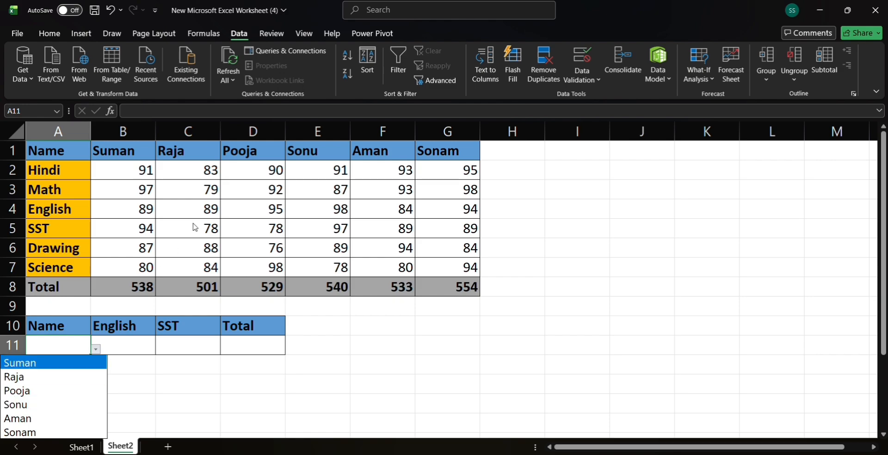
{"action": "left_click", "coordinate": [36, 405]}
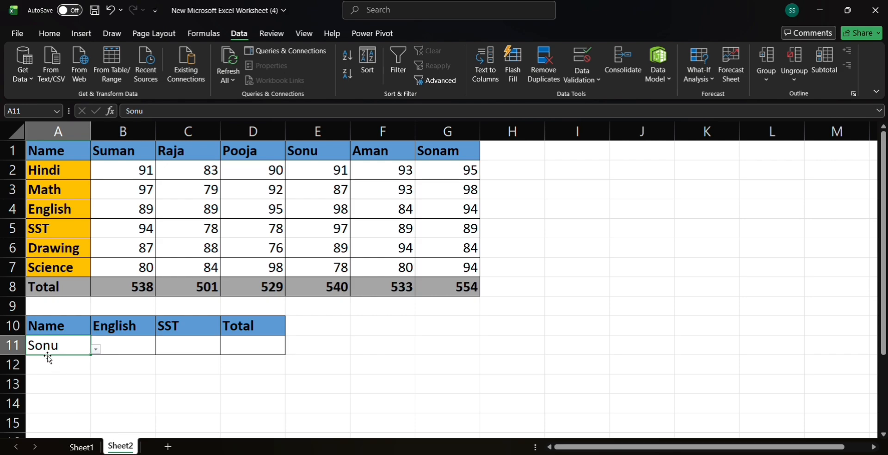
{"action": "left_click", "coordinate": [115, 351]}
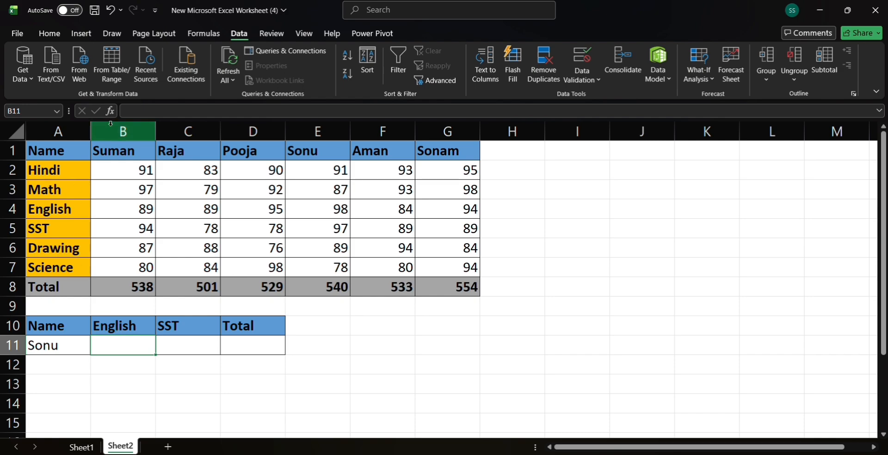
{"action": "left_click", "coordinate": [380, 17]}
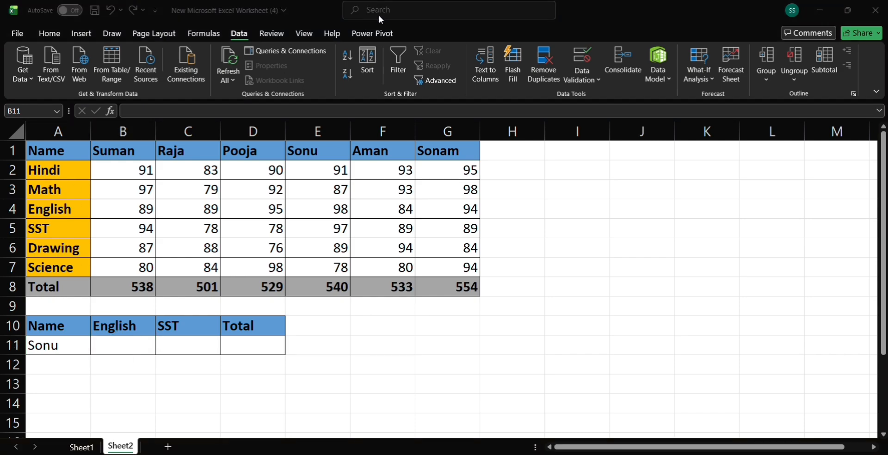
{"action": "left_click", "coordinate": [82, 382]}
{"action": "left_click", "coordinate": [65, 373]}
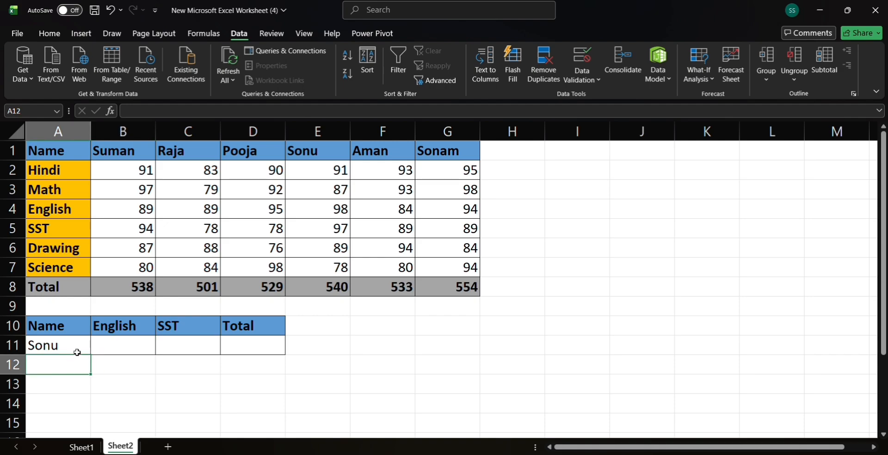
{"action": "left_click", "coordinate": [77, 351]}
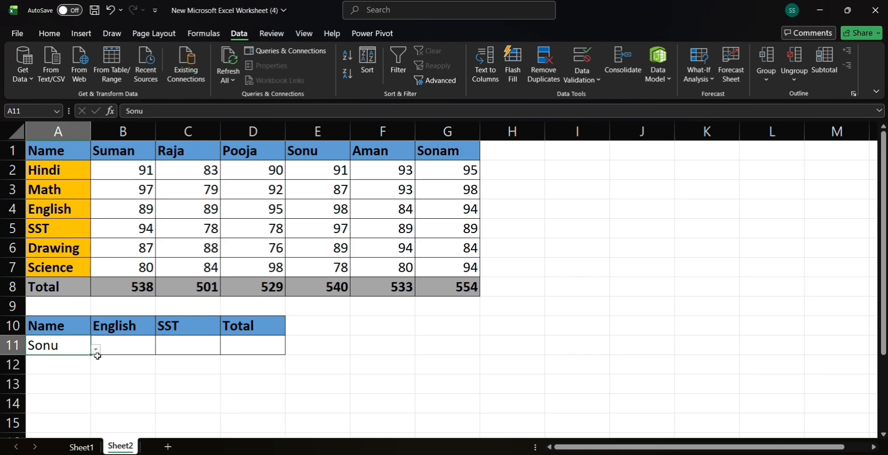
{"action": "left_click", "coordinate": [119, 346]}
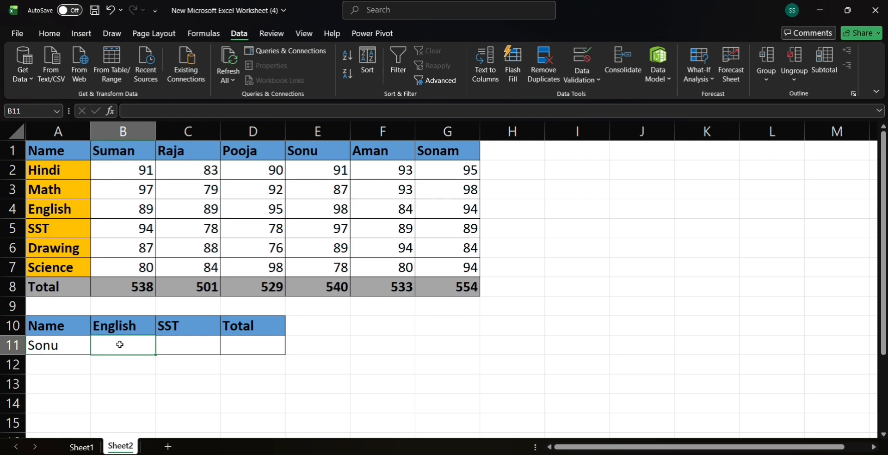
{"action": "left_click", "coordinate": [382, 17]}
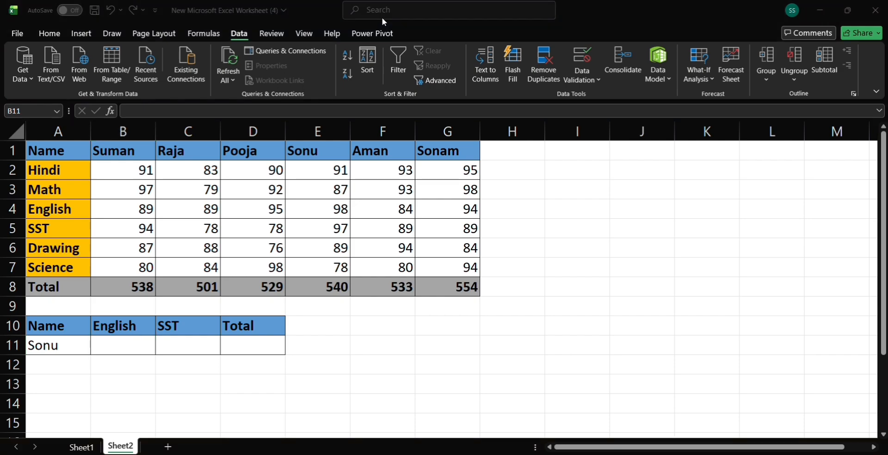
Enter =HLOOKUP(A11,A1:G8,4,0) in cell B11 to return the selected student's English mark
{"action": "left_click", "coordinate": [121, 348]}
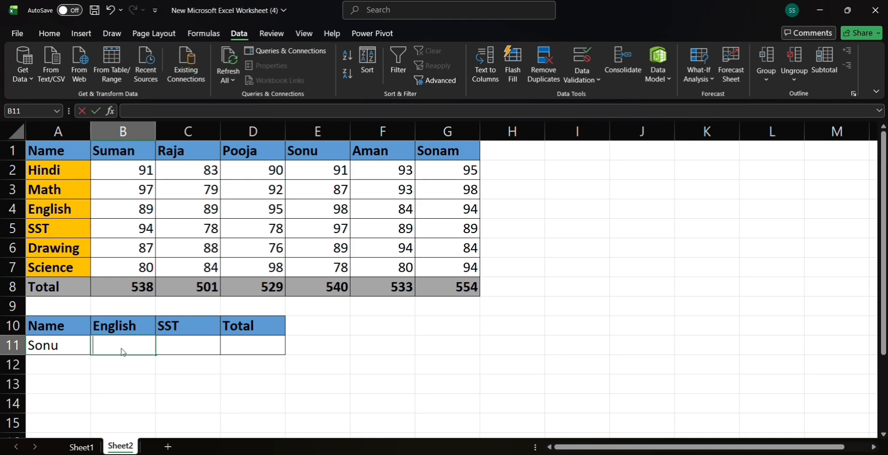
{"action": "type", "text": "=hl"}
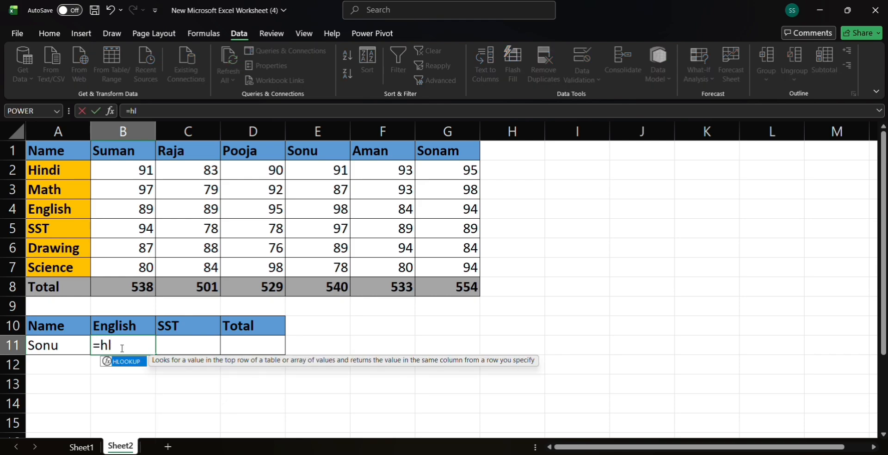
{"action": "key", "text": "Tab"}
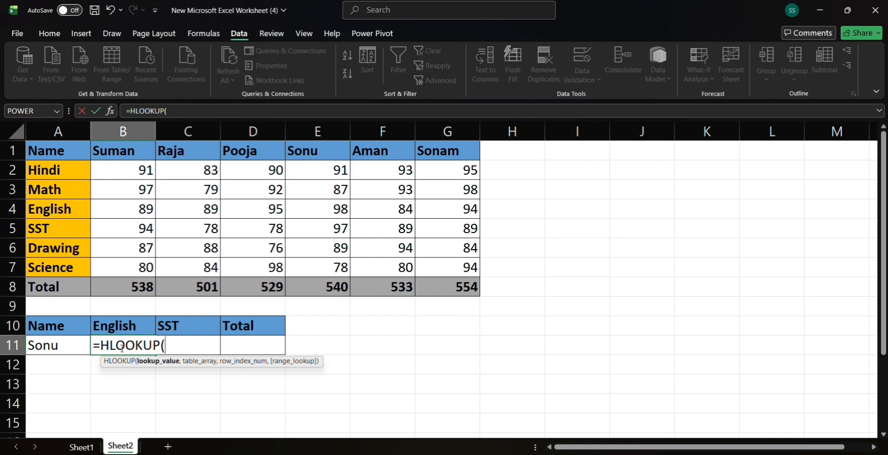
{"action": "left_click", "coordinate": [66, 349]}
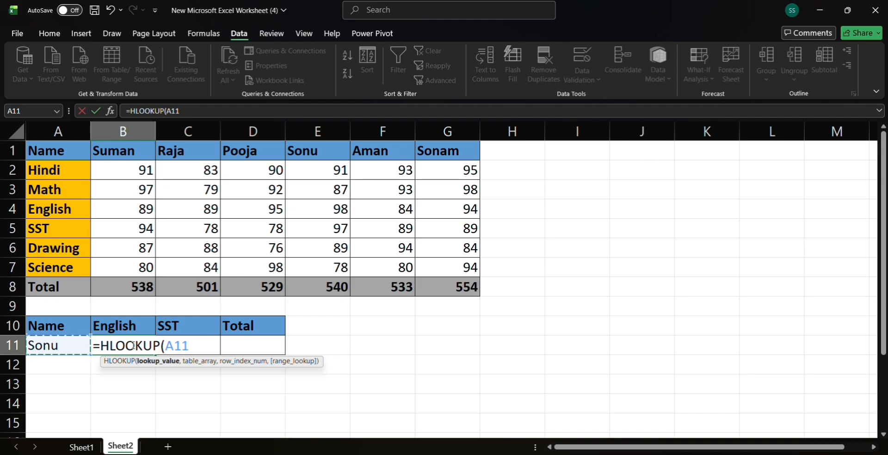
{"action": "type", "text": ","}
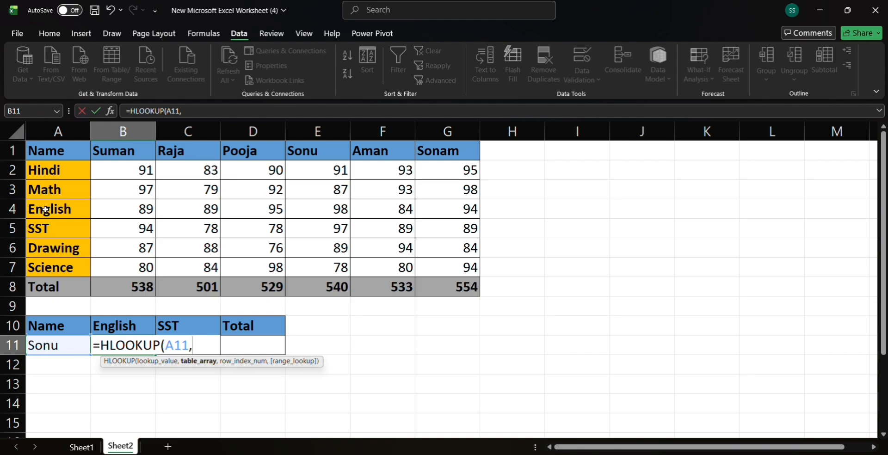
{"action": "left_click_drag", "start_coordinate": [36, 150], "coordinate": [442, 284]}
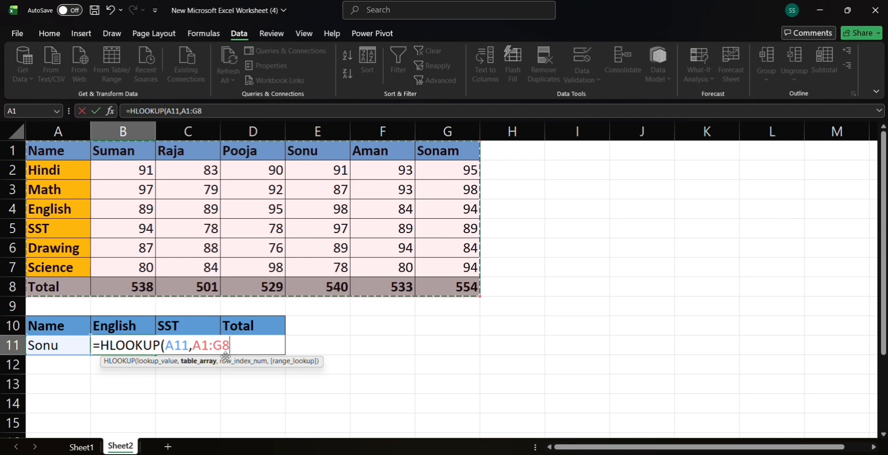
{"action": "type", "text": ","}
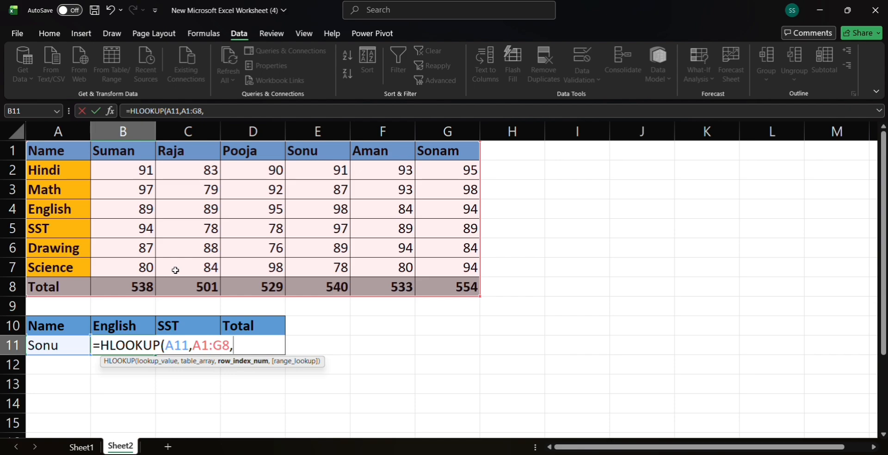
{"action": "type", "text": "4,"}
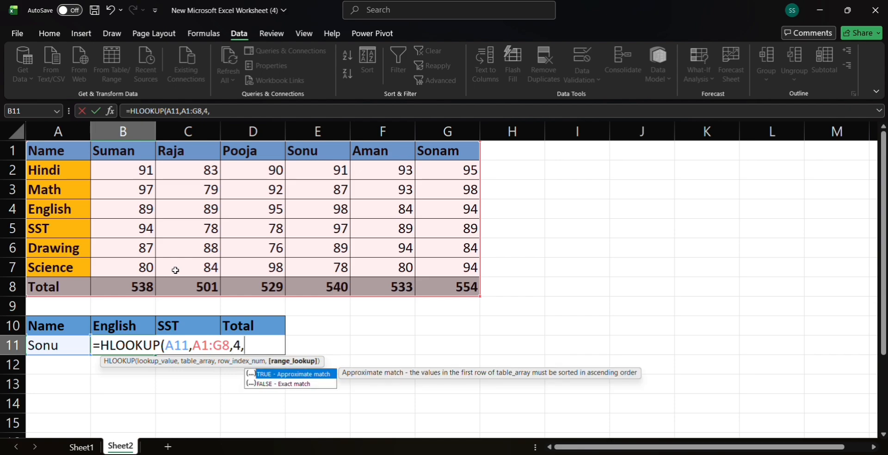
{"action": "type", "text": "0)"}
{"action": "key", "text": "Return"}
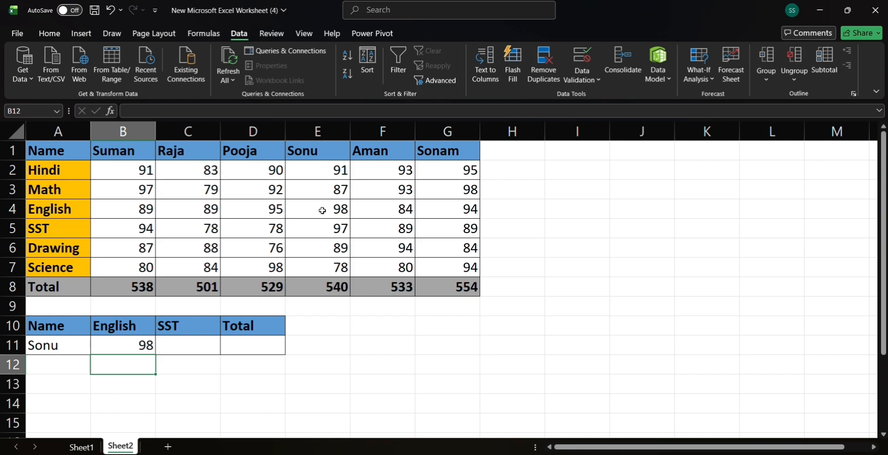
Enter =HLOOKUP(A11,A1:G8,5,0) in cell C11 to return the selected student's SST mark
{"action": "left_click", "coordinate": [188, 345]}
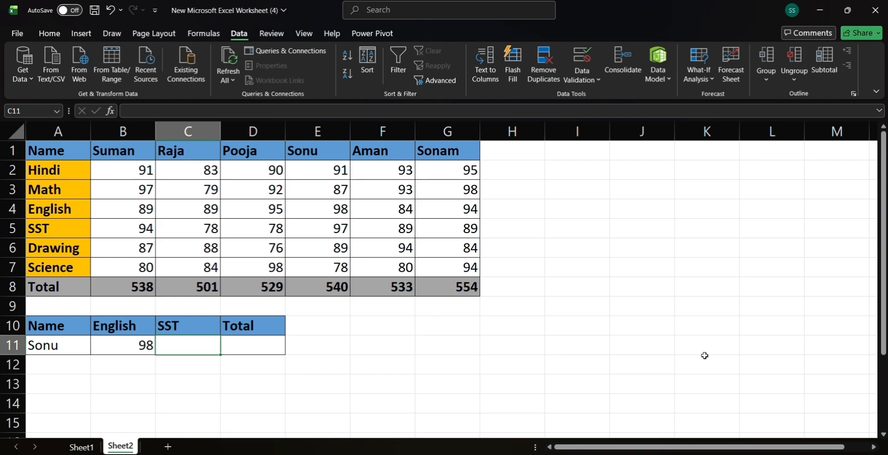
{"action": "type", "text": "="}
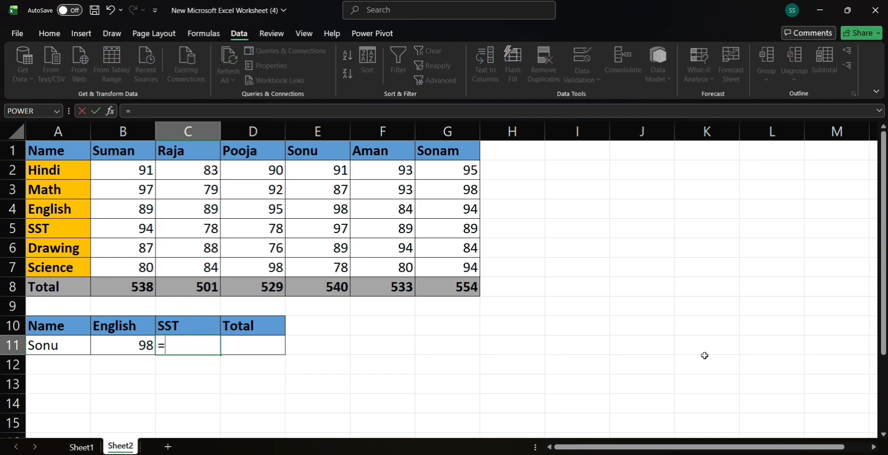
{"action": "type", "text": "hl"}
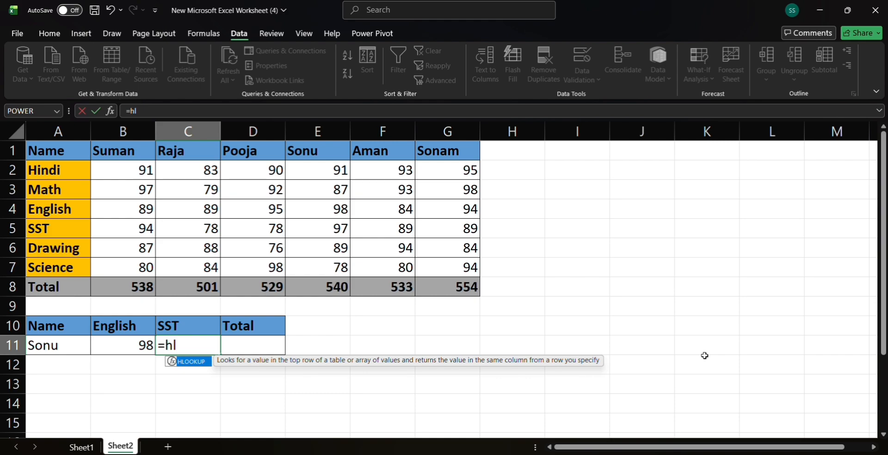
{"action": "key", "text": "Tab"}
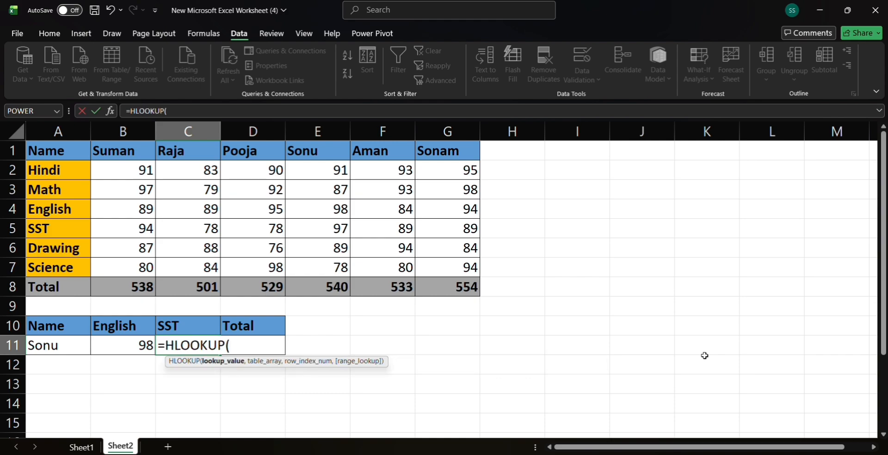
{"action": "left_click", "coordinate": [69, 339]}
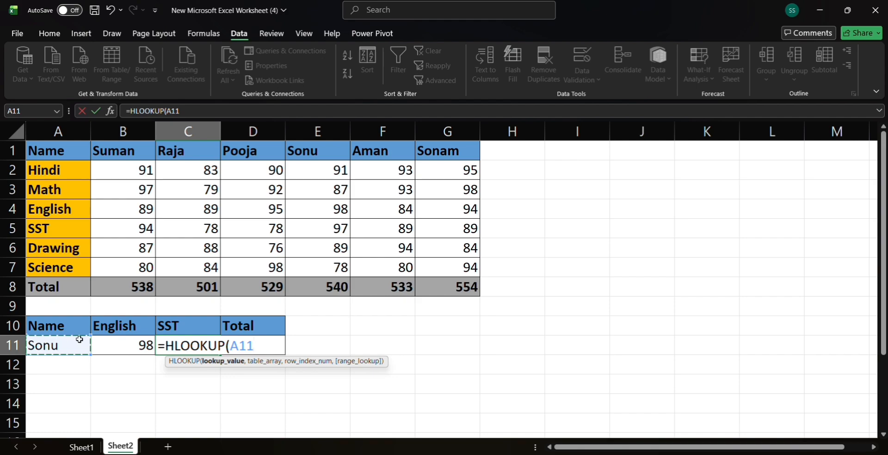
{"action": "type", "text": ","}
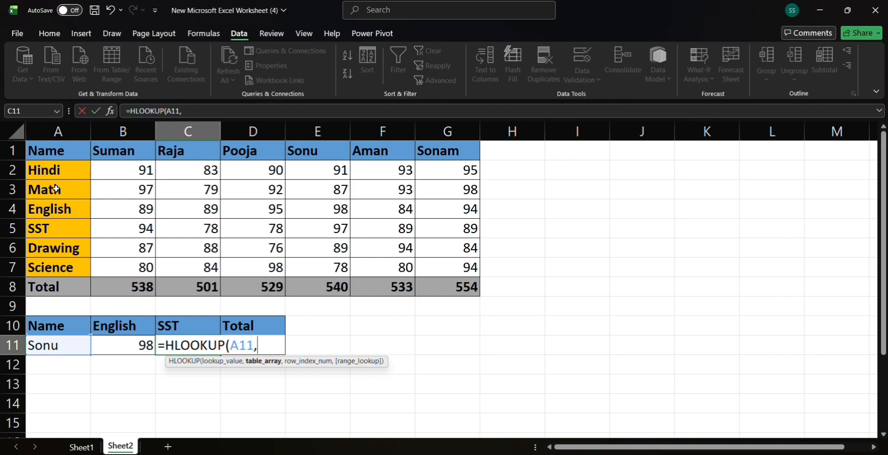
{"action": "left_click_drag", "start_coordinate": [40, 151], "coordinate": [456, 283]}
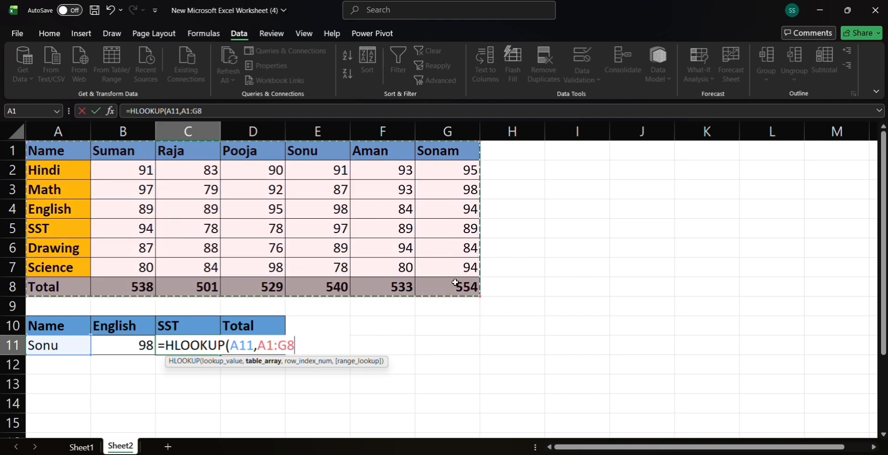
{"action": "type", "text": ","}
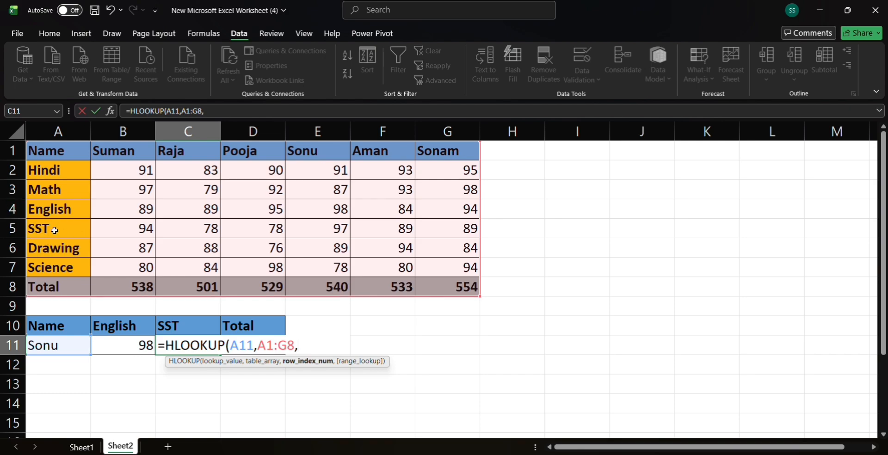
{"action": "type", "text": "5,0"}
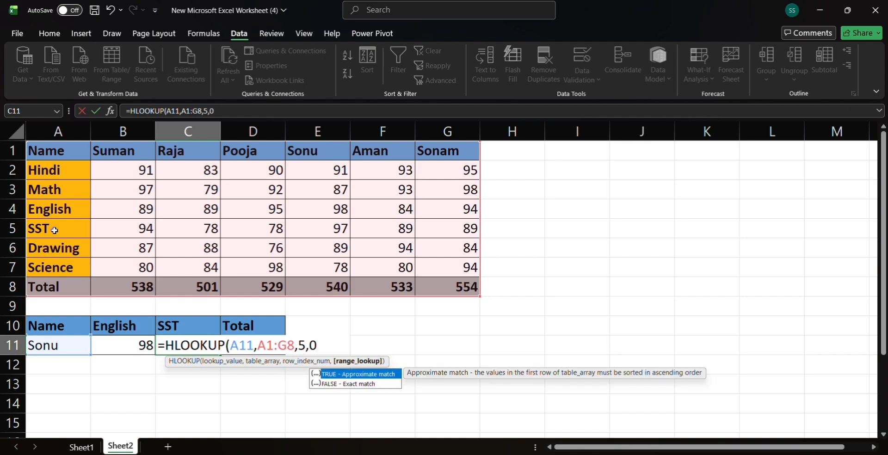
{"action": "key", "text": "Return"}
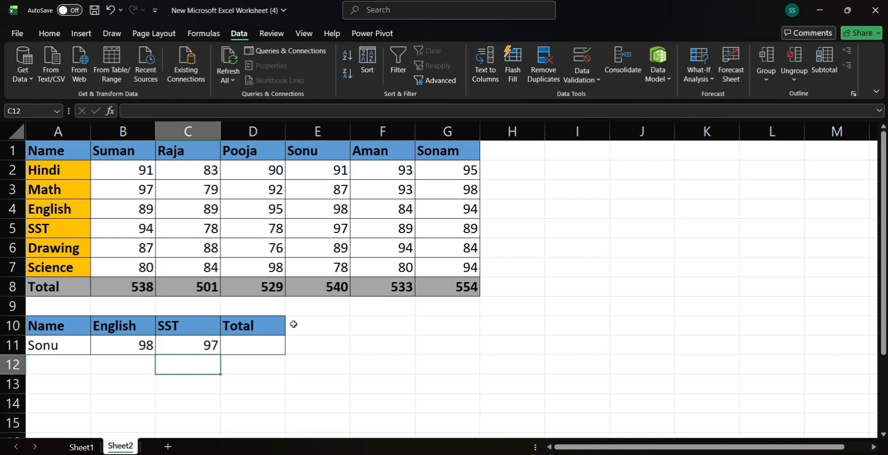
Enter =HLOOKUP(A11,A1:G8,8,0) in cell D11 to return the selected student's total marks
{"action": "left_click", "coordinate": [250, 344]}
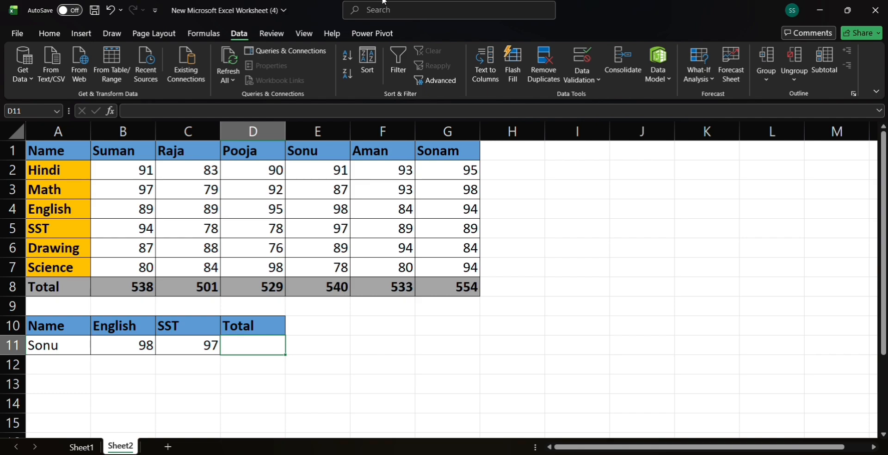
{"action": "left_click", "coordinate": [381, 16]}
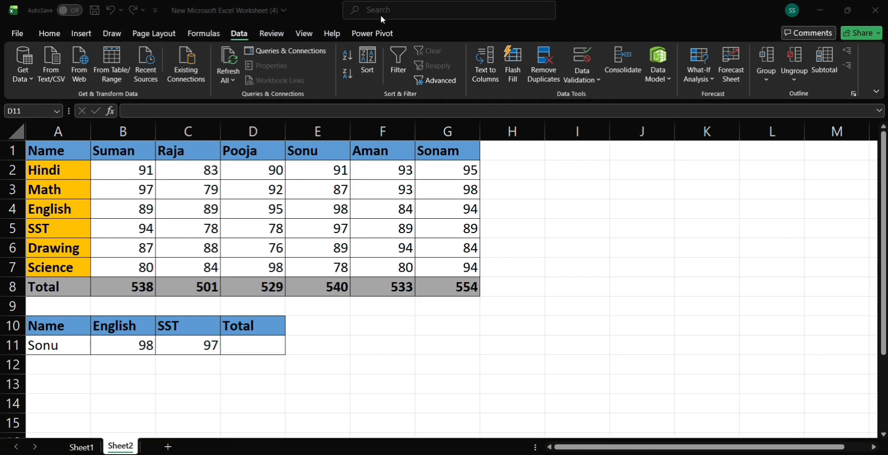
{"action": "left_click", "coordinate": [234, 349]}
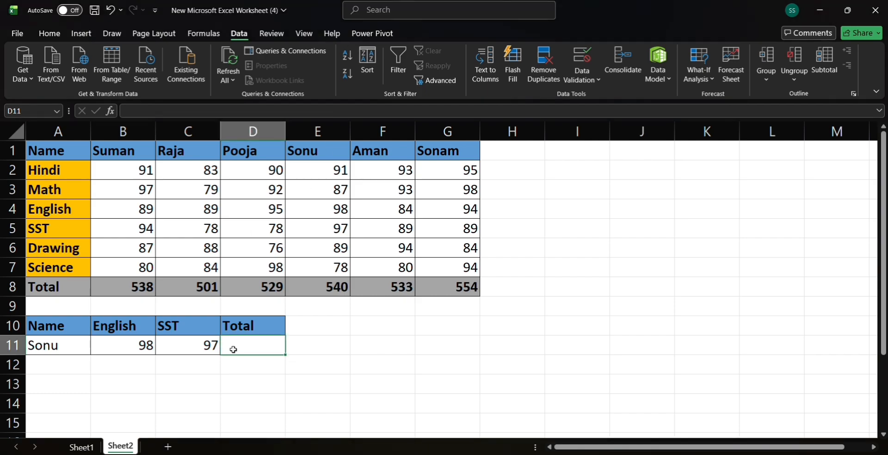
{"action": "type", "text": "="}
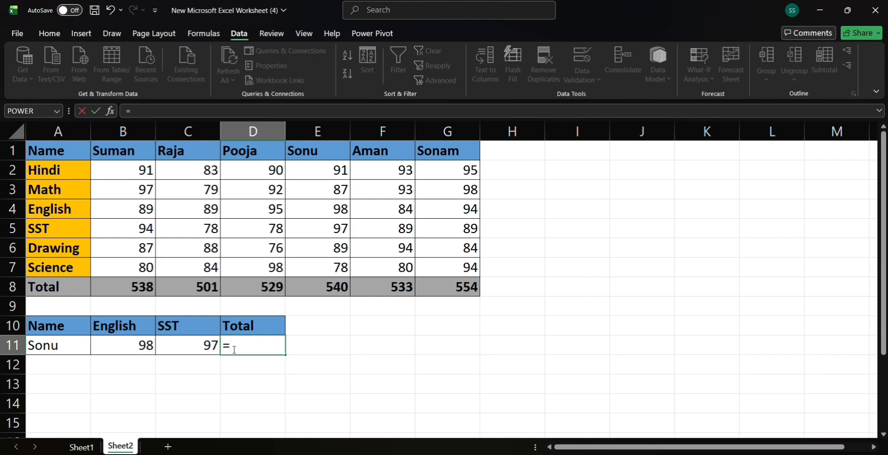
{"action": "type", "text": "hl"}
{"action": "key", "text": "Tab"}
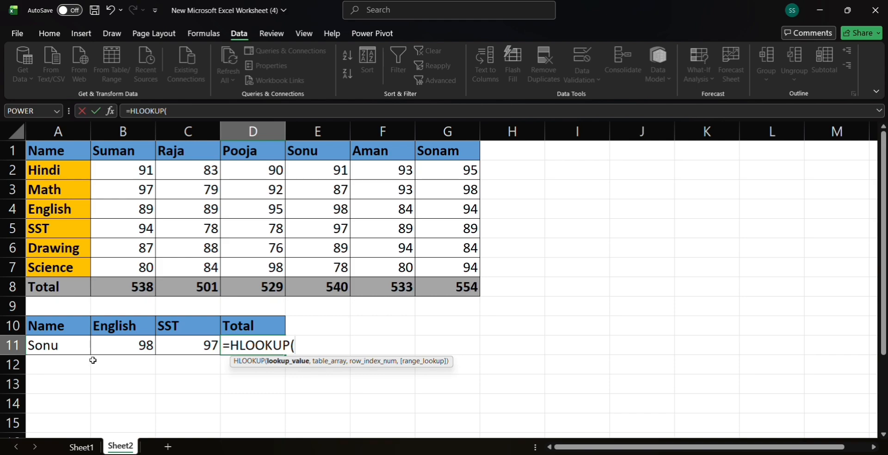
{"action": "left_click", "coordinate": [62, 345]}
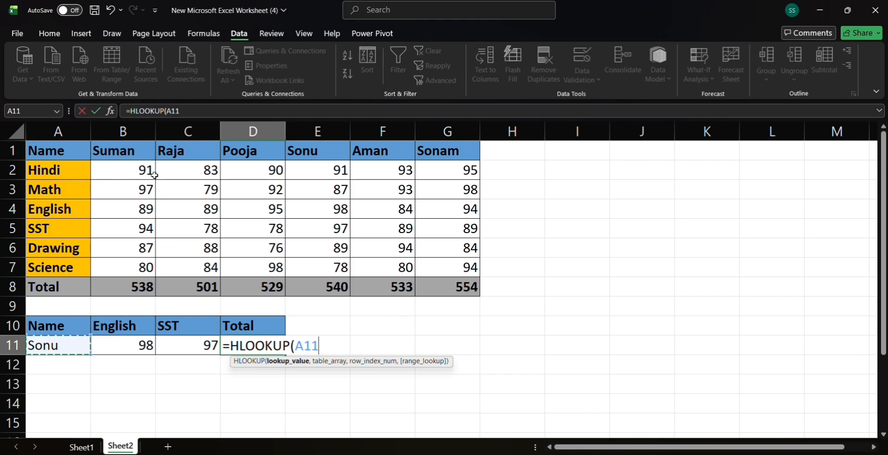
{"action": "type", "text": ","}
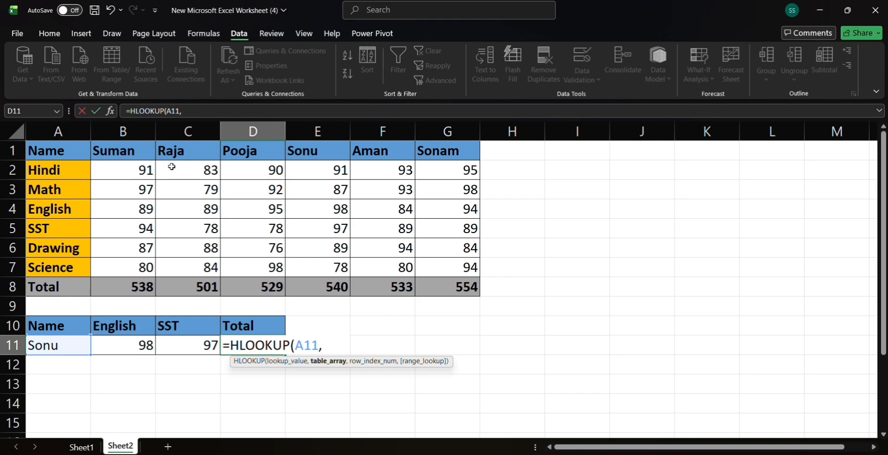
{"action": "left_click", "coordinate": [39, 147]}
{"action": "left_click_drag", "start_coordinate": [50, 159], "coordinate": [446, 280]}
{"action": "type", "text": ","}
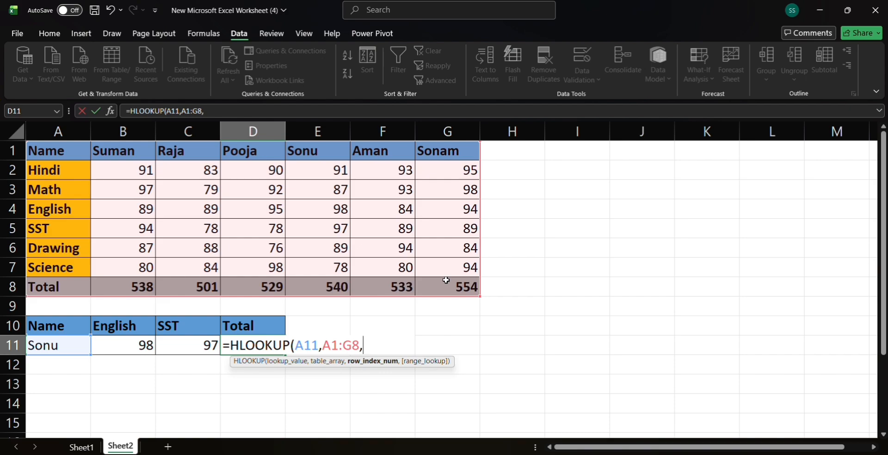
{"action": "type", "text": "8,0"}
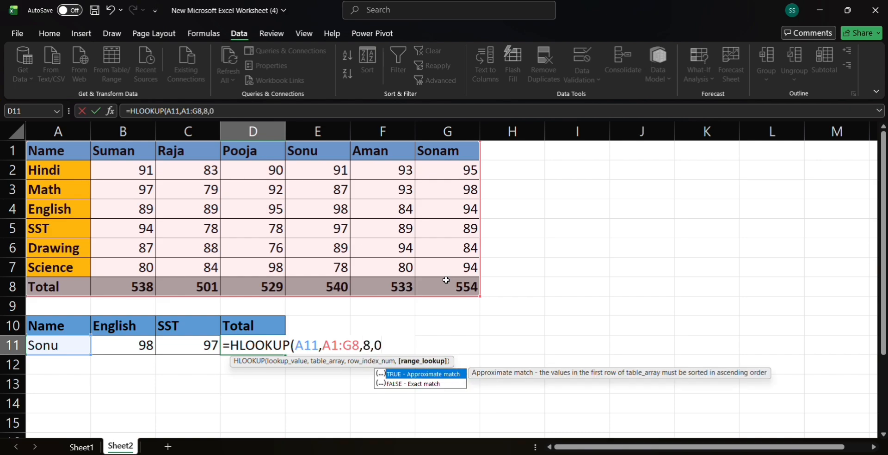
{"action": "type", "text": ")"}
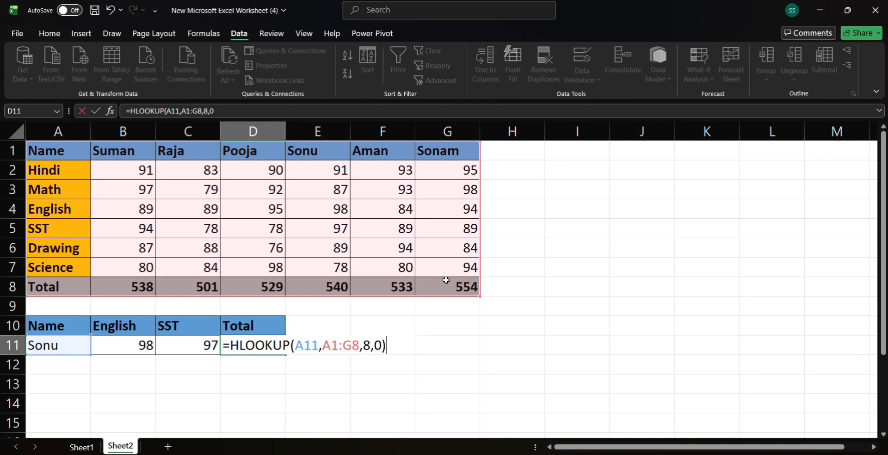
{"action": "key", "text": "Return"}
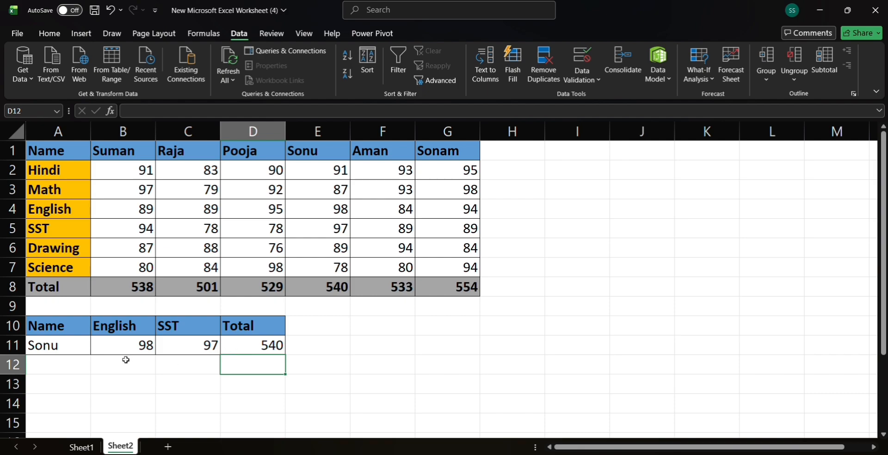
Test the lookup row by choosing the students from columns C, G and D in turn in cell A11
{"action": "left_click", "coordinate": [69, 347]}
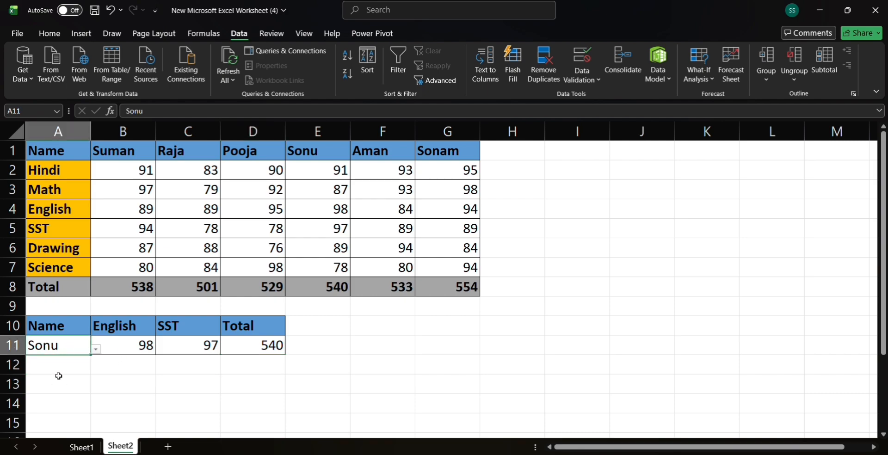
{"action": "left_click", "coordinate": [96, 350]}
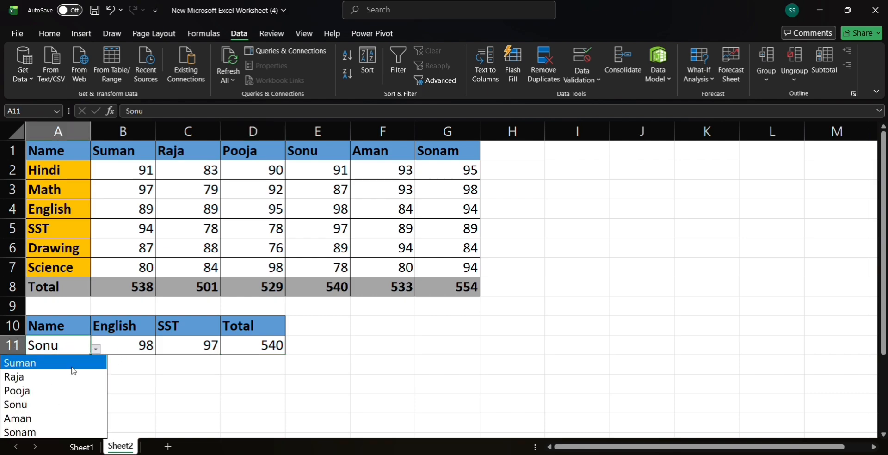
{"action": "left_click", "coordinate": [56, 375]}
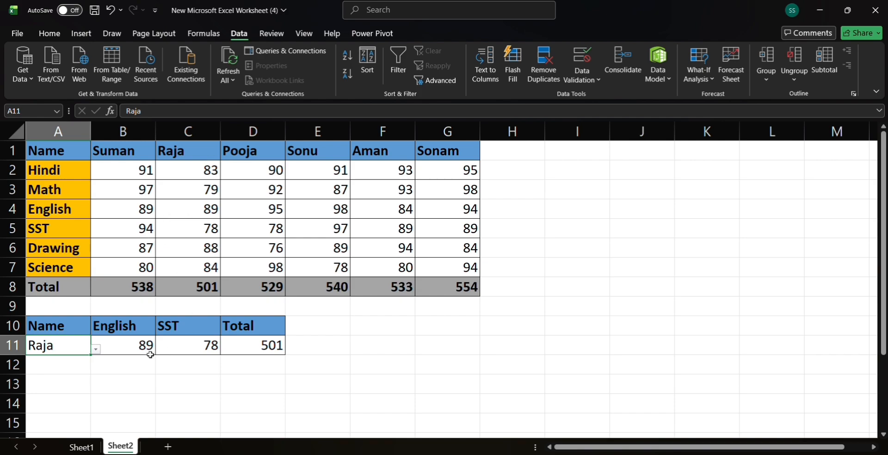
{"action": "left_click", "coordinate": [97, 350]}
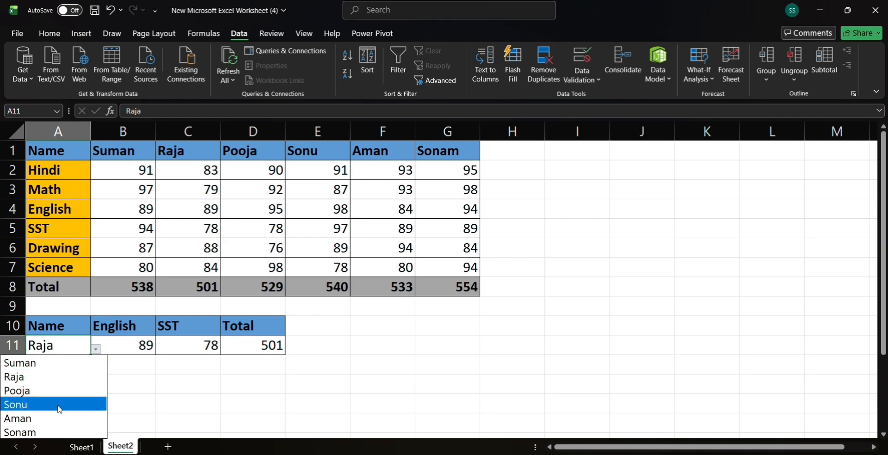
{"action": "left_click", "coordinate": [55, 432]}
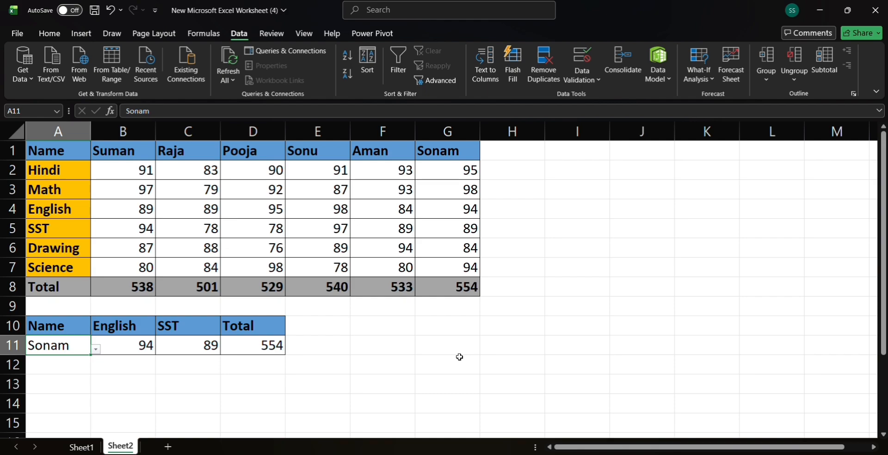
{"action": "left_click", "coordinate": [96, 350]}
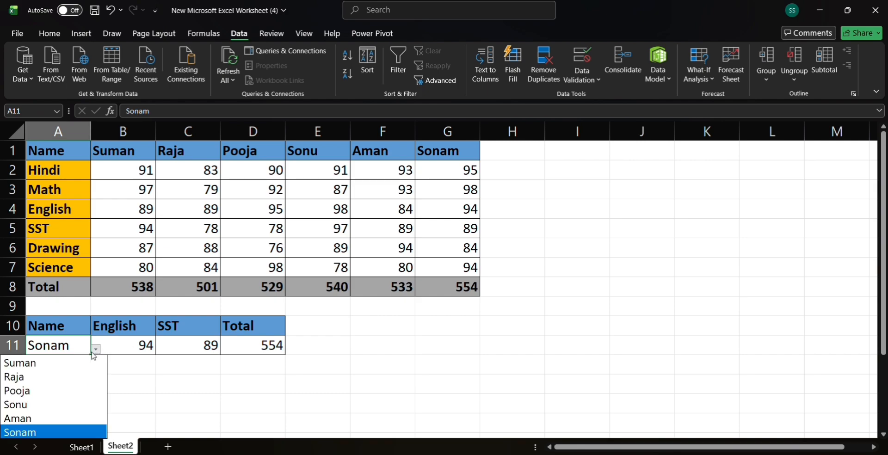
{"action": "left_click", "coordinate": [70, 388]}
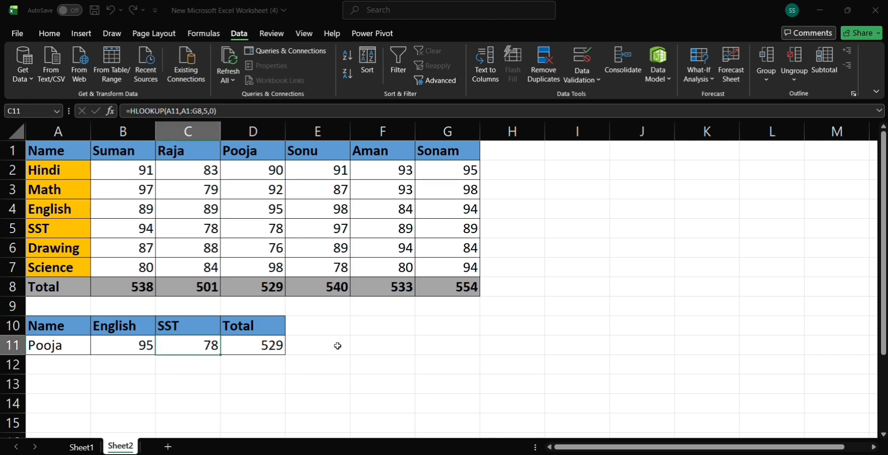
Examine the SST lookup formula and its referenced ranges in cell C11
{"action": "key", "text": "F2"}
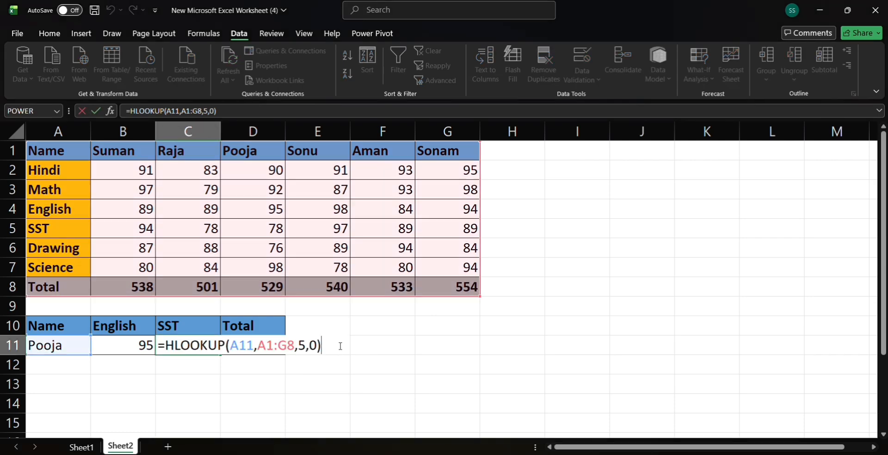
{"action": "left_click", "coordinate": [428, 332]}
{"action": "double_click", "coordinate": [678, 222]}
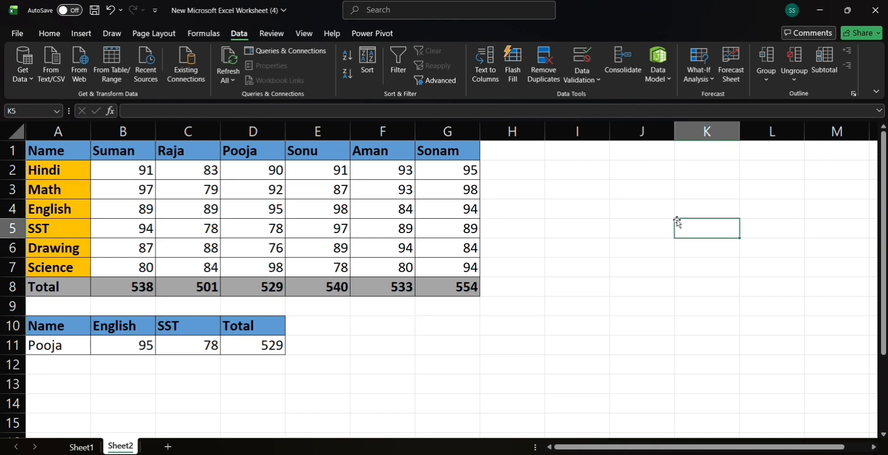
{"action": "type", "text": "=v"}
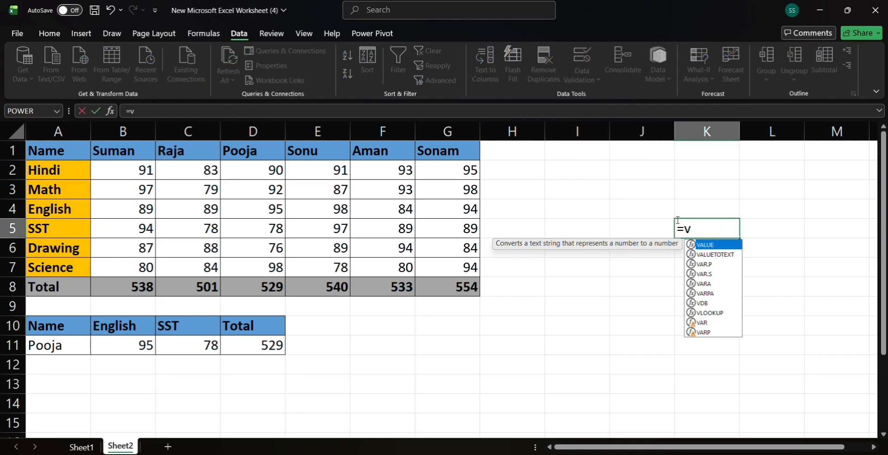
{"action": "key", "text": "BackSpace"}
{"action": "type", "text": "h"}
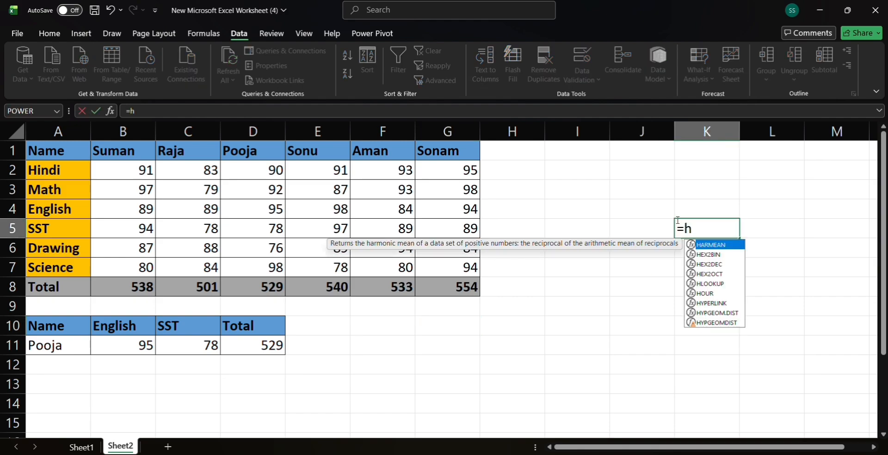
{"action": "type", "text": "l"}
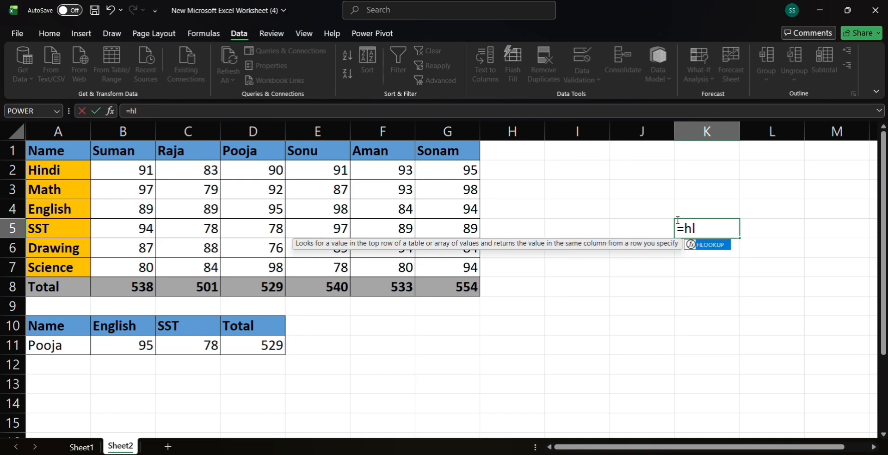
{"action": "key", "text": "Tab"}
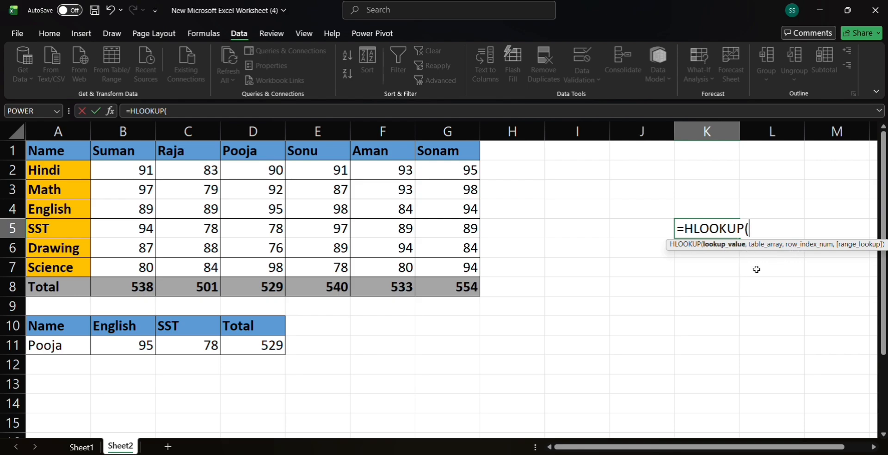
{"action": "key", "text": "BackSpace"}
{"action": "key", "text": "BackSpace"}
{"action": "key", "text": "BackSpace"}
{"action": "key", "text": "BackSpace"}
{"action": "key", "text": "BackSpace"}
{"action": "key", "text": "BackSpace"}
{"action": "key", "text": "BackSpace"}
{"action": "key", "text": "BackSpace"}
{"action": "key", "text": "BackSpace"}
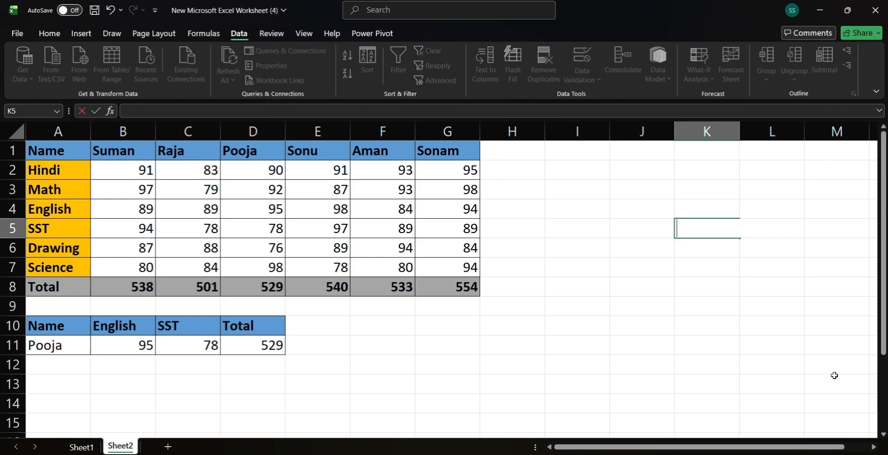
{"action": "left_click", "coordinate": [593, 212]}
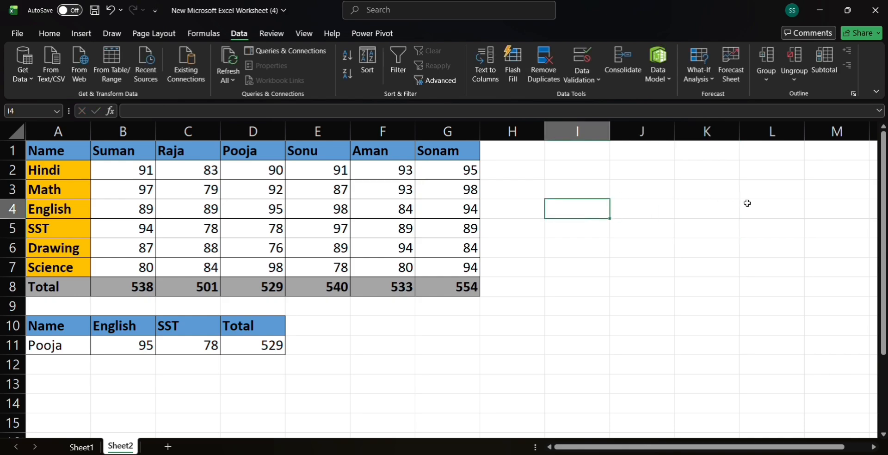